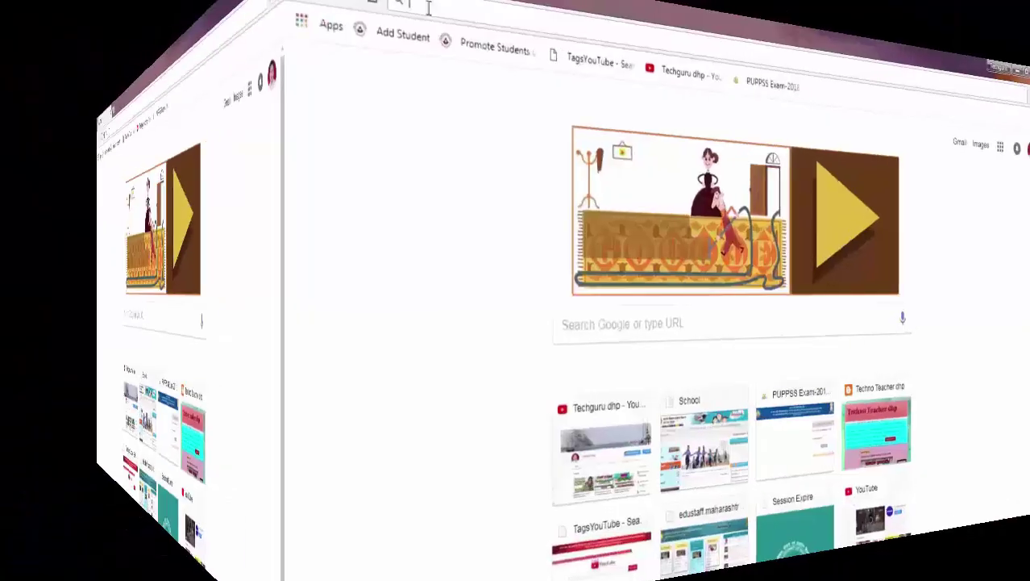
- Open the UDISE student portal through a web search for "sdmis" and log in with the prefilled credentials
{"action": "type", "text": "sdmis"}
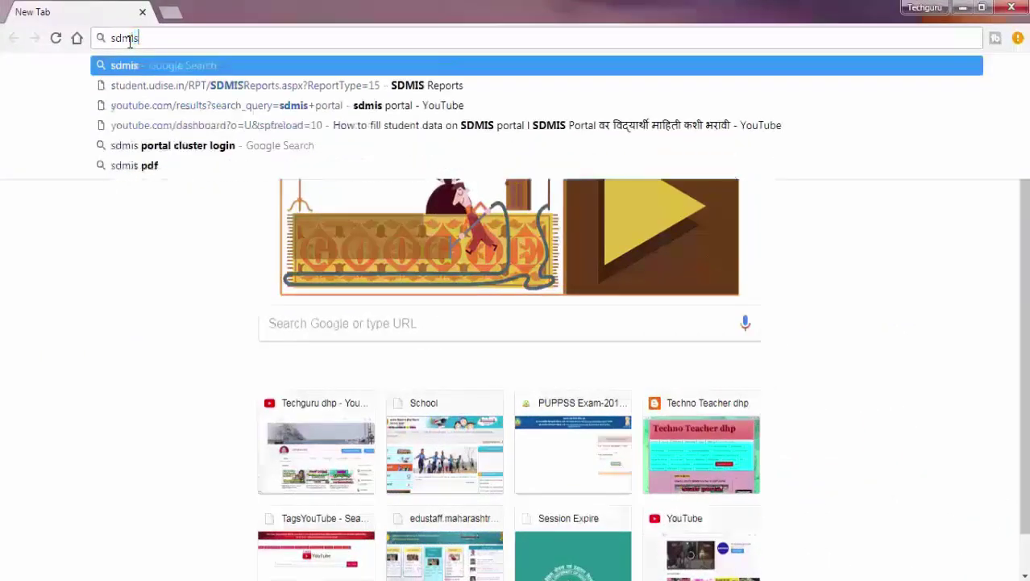
{"action": "key", "text": "Return"}
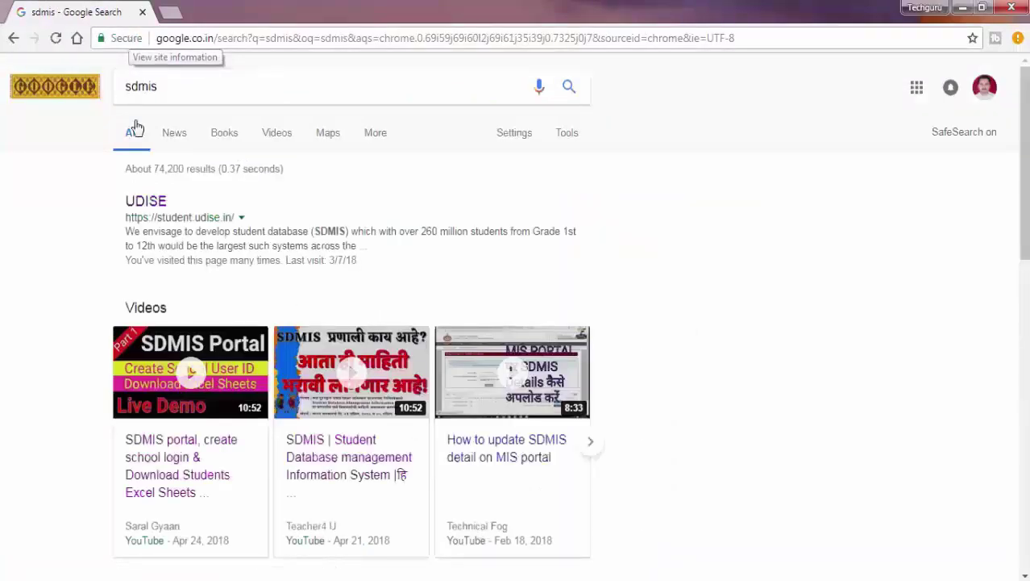
{"action": "left_click", "coordinate": [147, 203]}
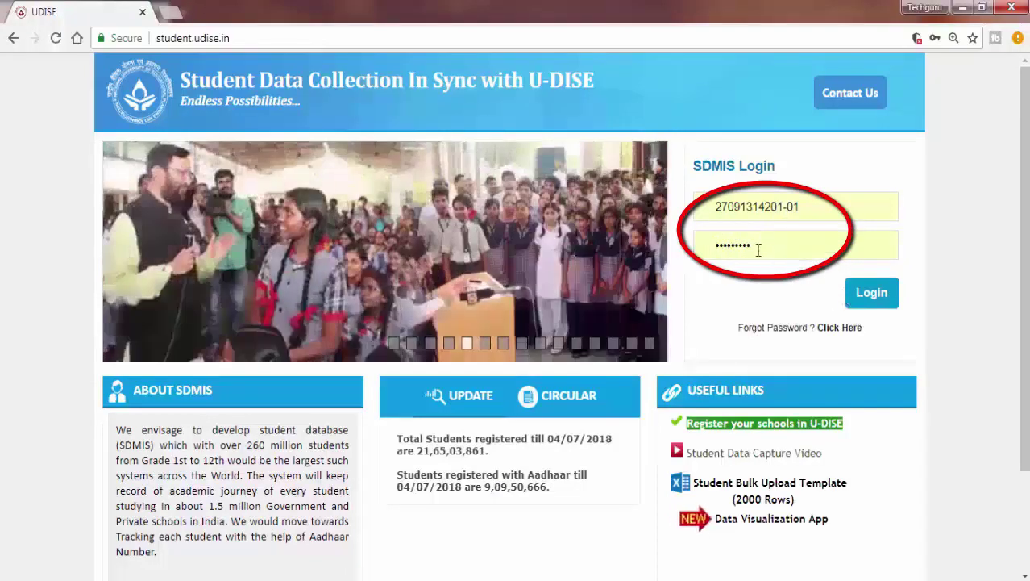
{"action": "left_click", "coordinate": [859, 300]}
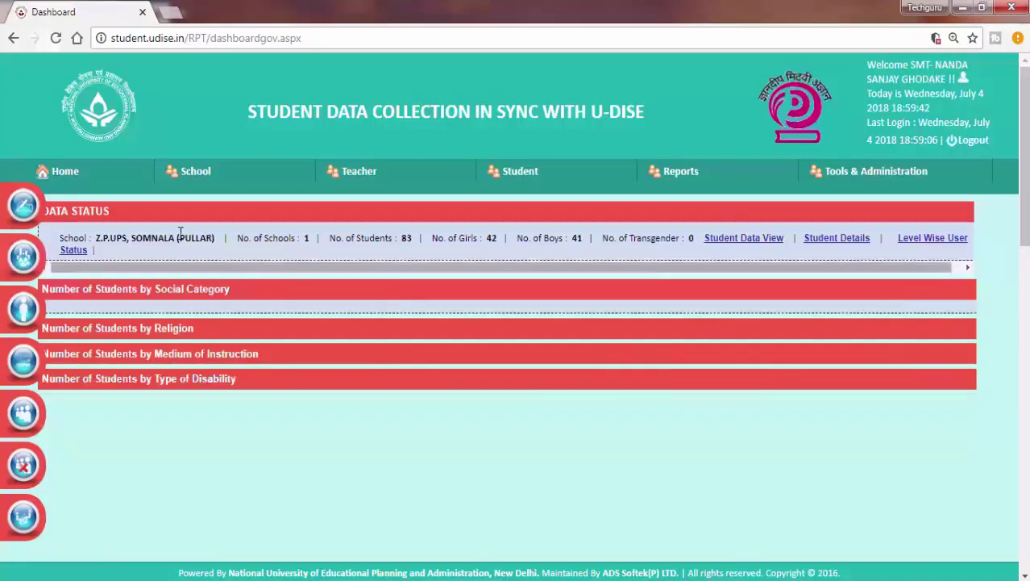
- Open the student function Manage Results and Attendance
{"action": "mouse_move", "coordinate": [338, 175]}
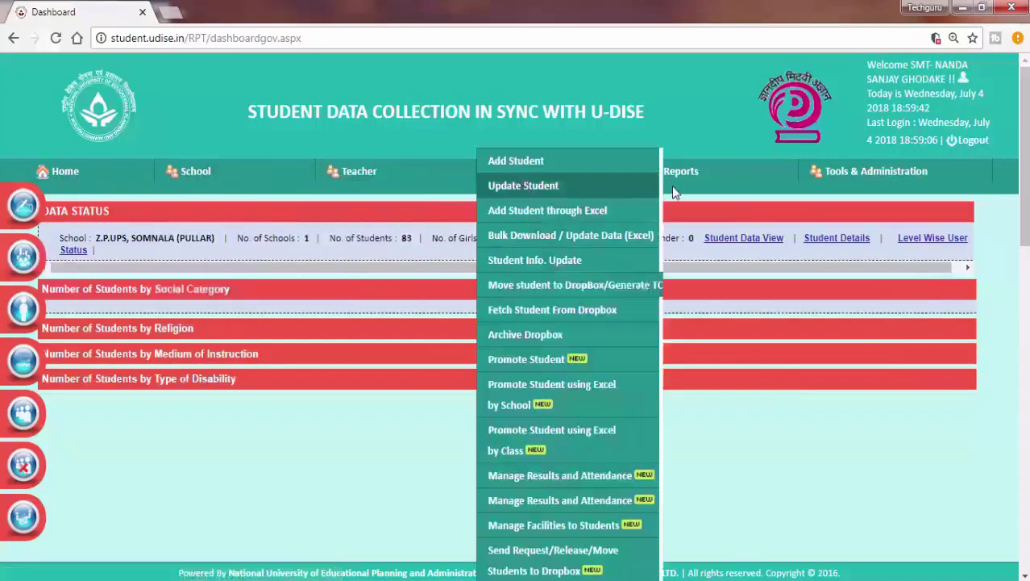
{"action": "mouse_move", "coordinate": [678, 186]}
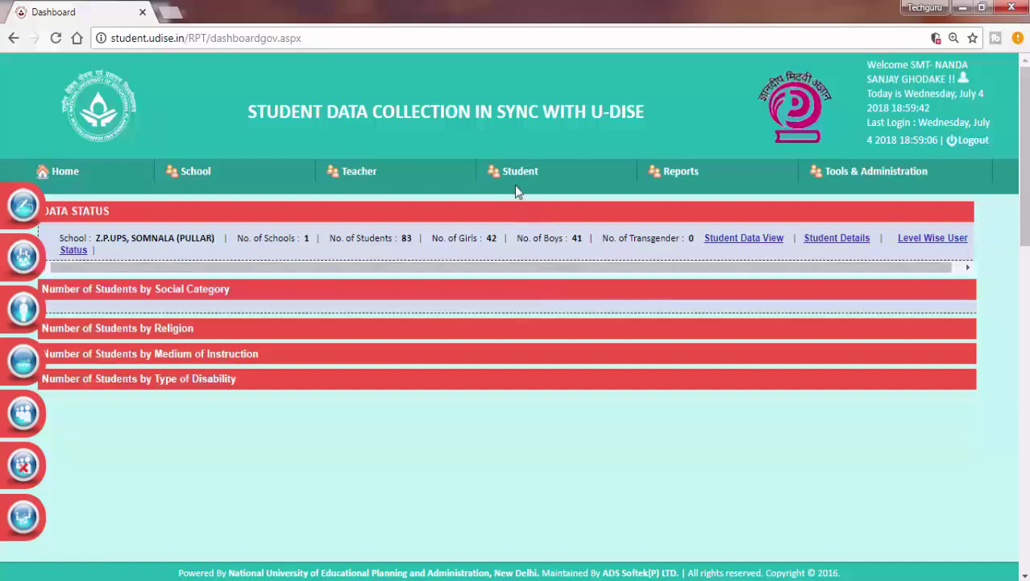
{"action": "mouse_move", "coordinate": [513, 171]}
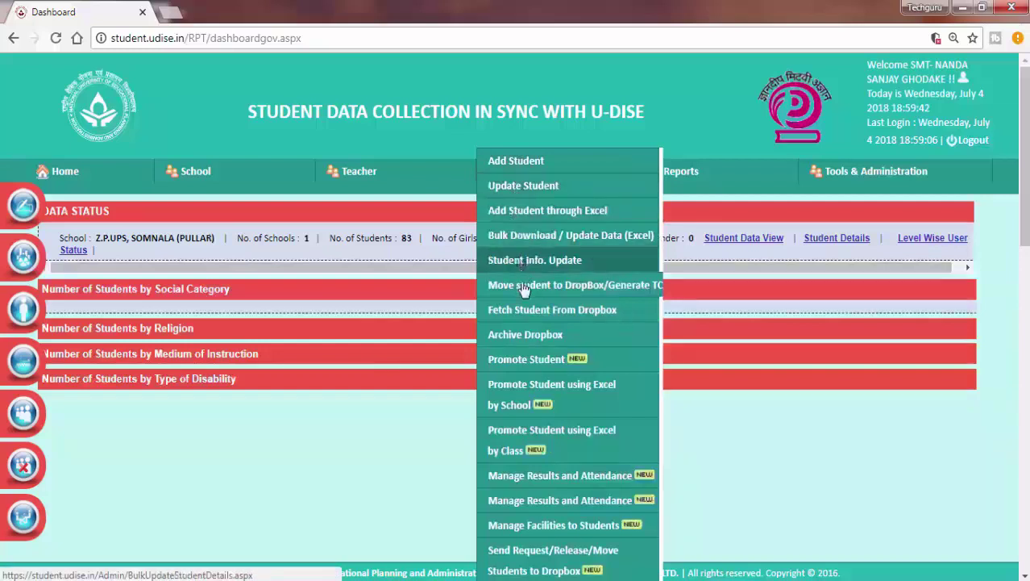
{"action": "left_click", "coordinate": [526, 477]}
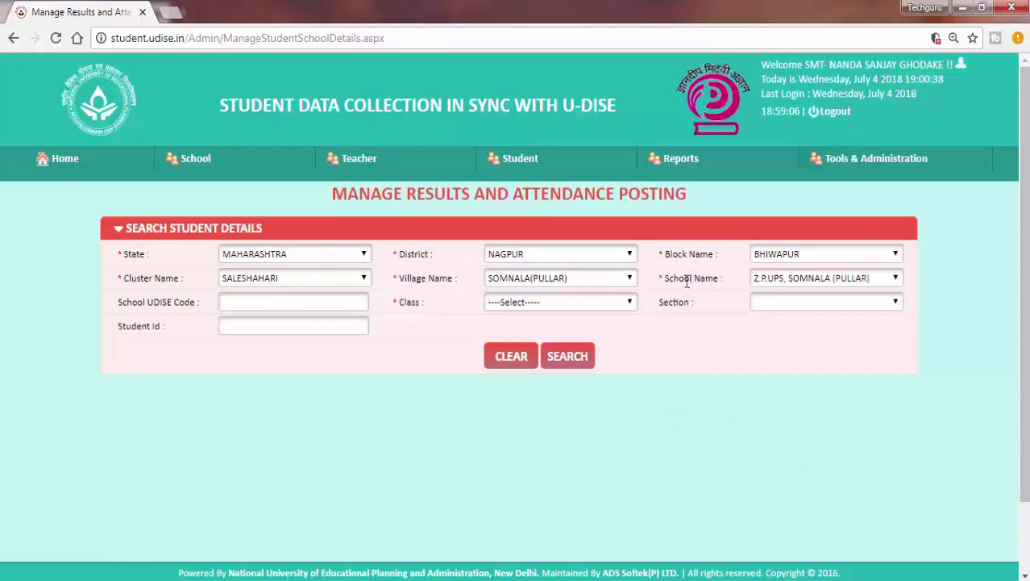
- Search for the students of class 1-I, section A
{"action": "left_click", "coordinate": [517, 303]}
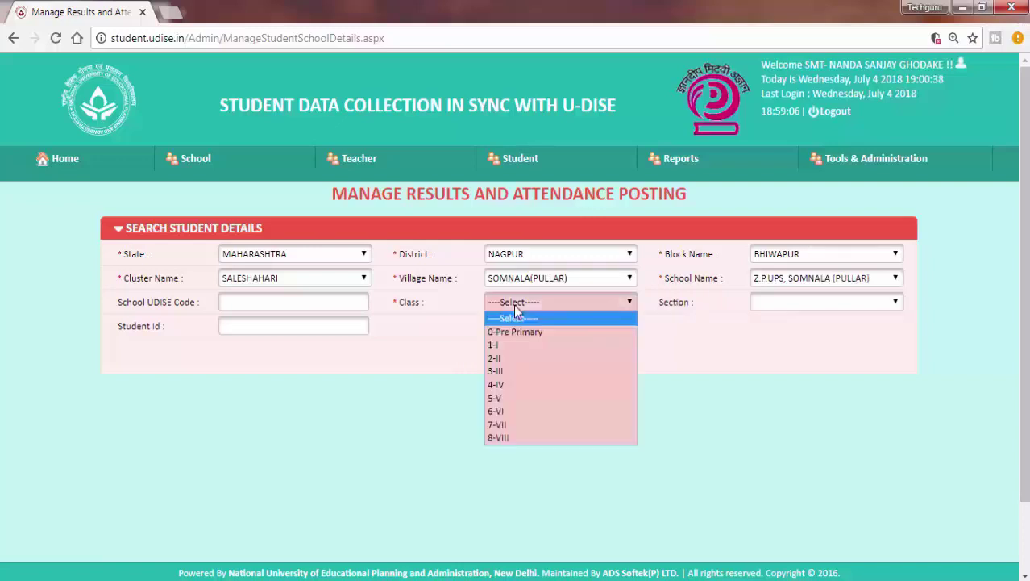
{"action": "left_click", "coordinate": [501, 346]}
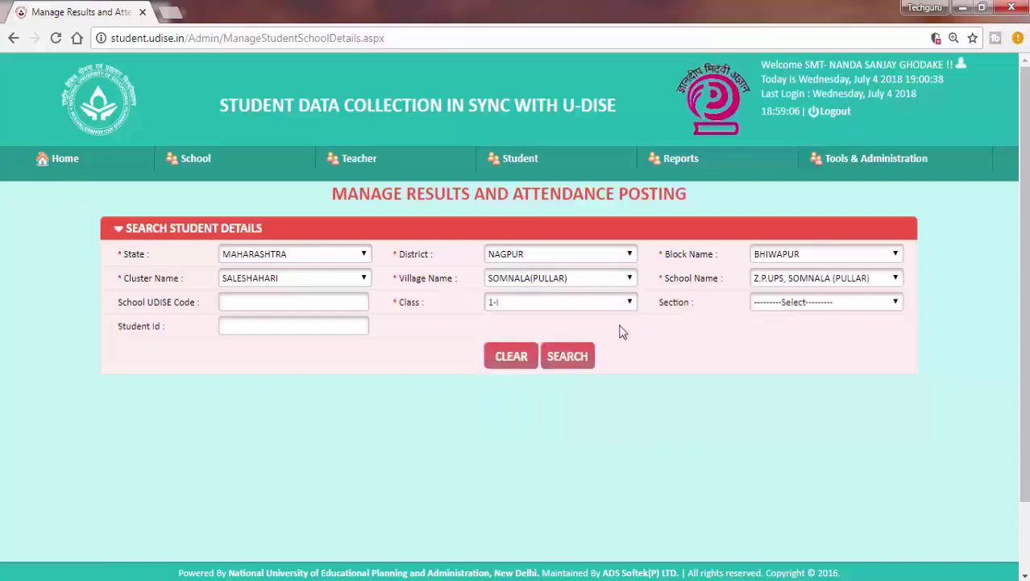
{"action": "left_click", "coordinate": [764, 306]}
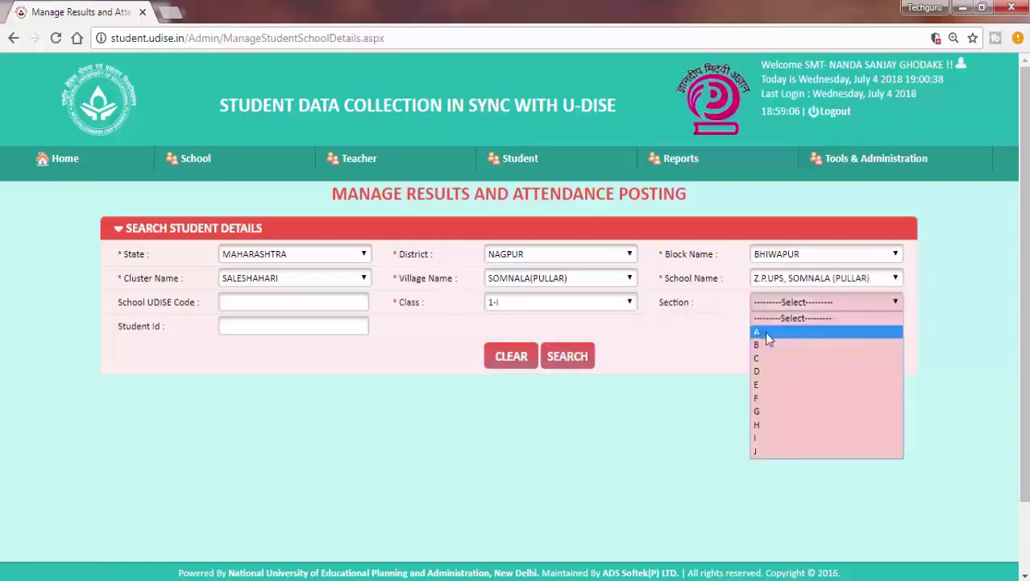
{"action": "left_click", "coordinate": [767, 331]}
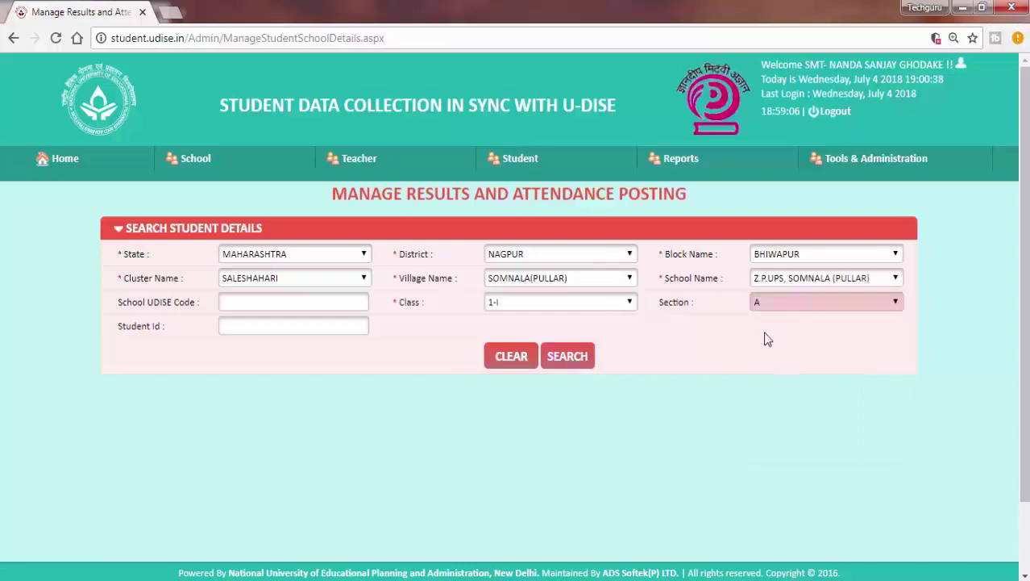
{"action": "left_click", "coordinate": [568, 360]}
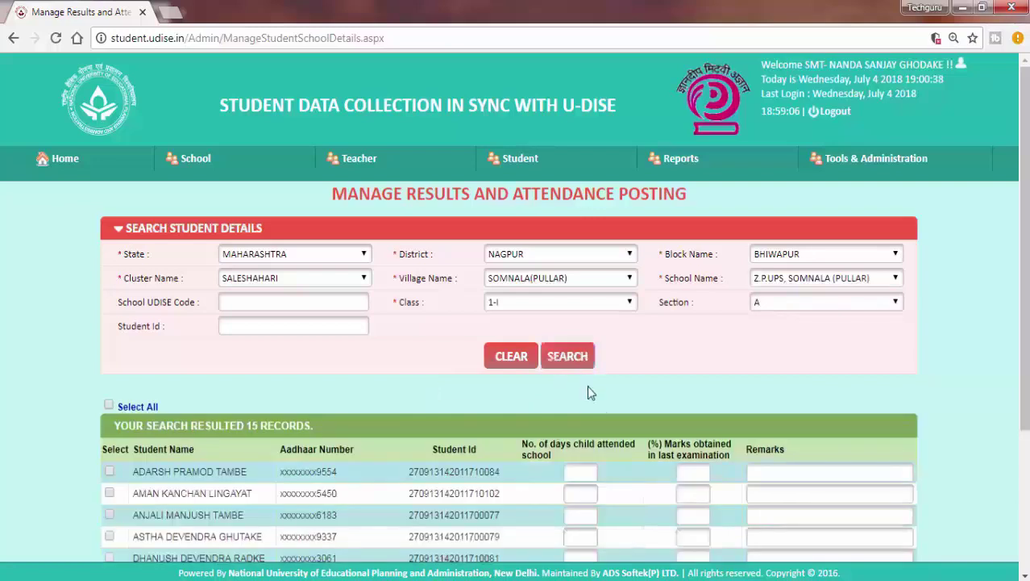
- Enter 223 days attended and 854 as marks obtained for the first student in the list
{"action": "scroll", "coordinate": [588, 393], "scroll_direction": "down", "scroll_amount": 1}
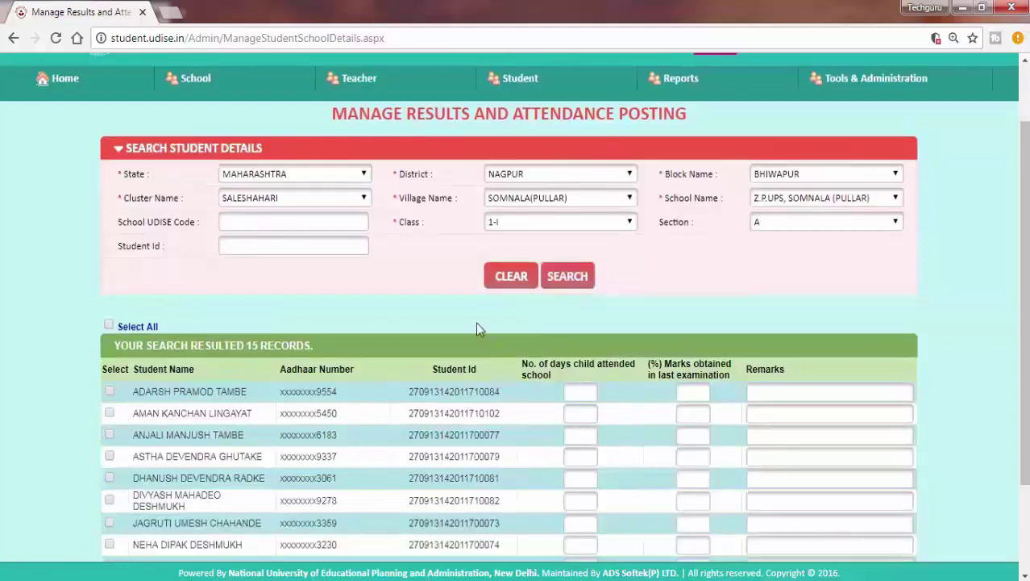
{"action": "scroll", "coordinate": [476, 329], "scroll_direction": "down", "scroll_amount": 2}
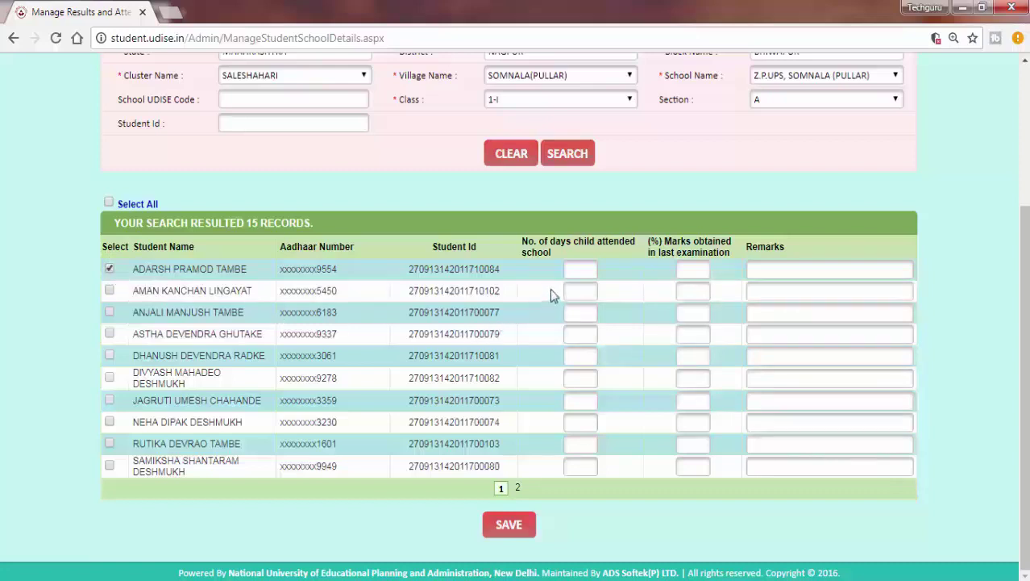
{"action": "left_click", "coordinate": [578, 272]}
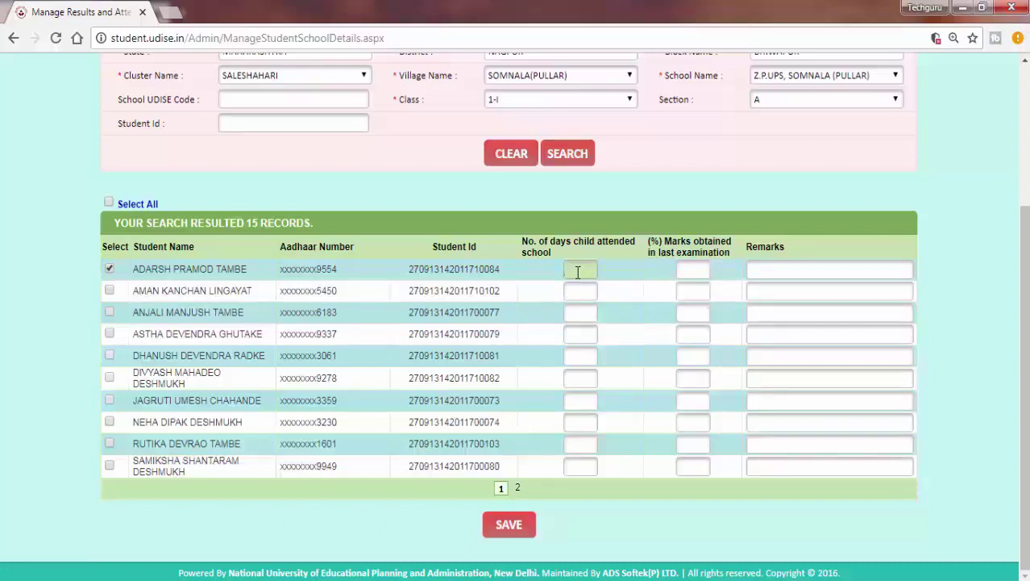
{"action": "type", "text": "223"}
{"action": "key", "text": "Tab"}
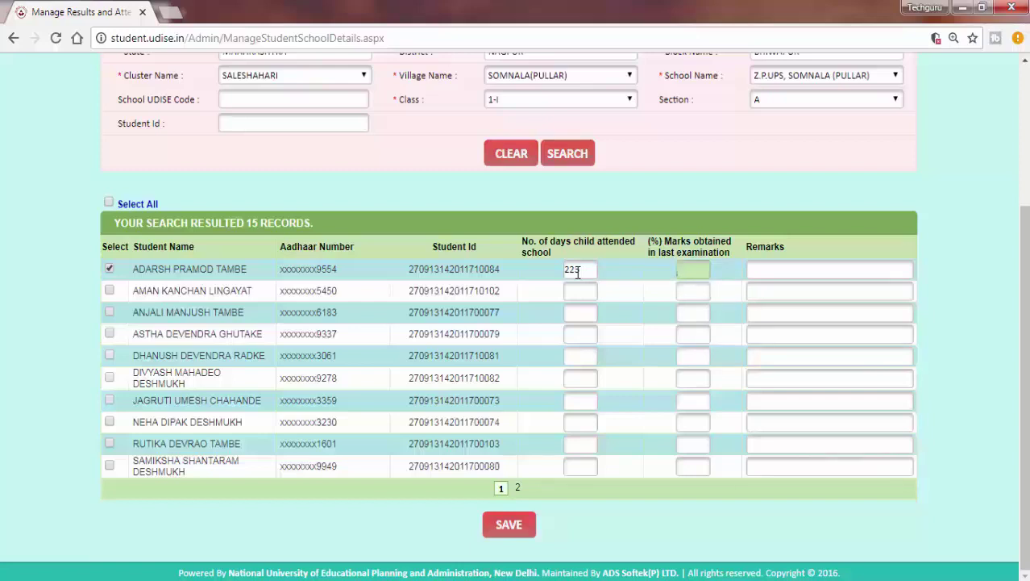
{"action": "type", "text": "854"}
- Select the second student and enter 223 days attended and 68 percent marks
{"action": "left_click", "coordinate": [113, 296]}
{"action": "left_click", "coordinate": [111, 292]}
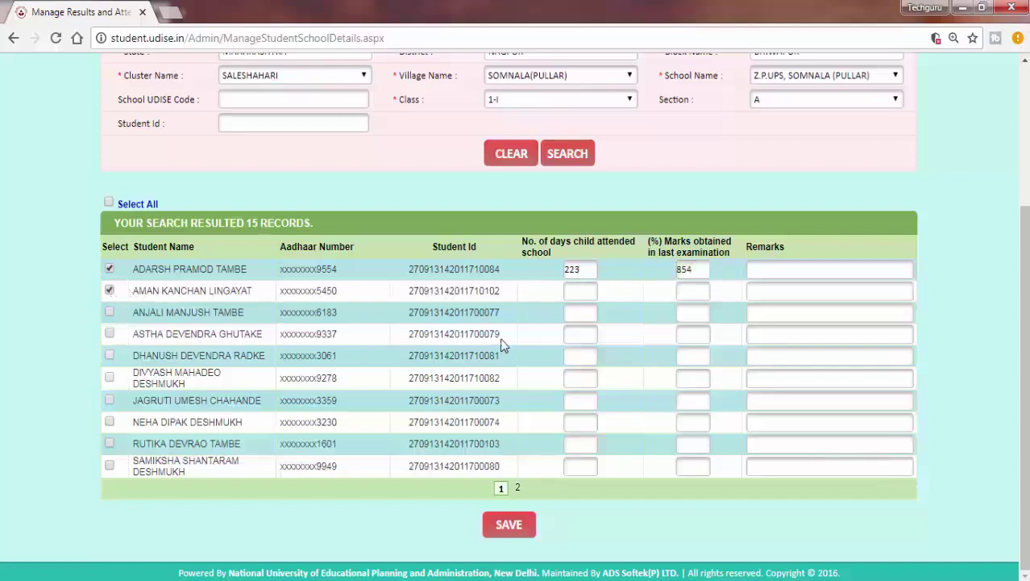
{"action": "left_click", "coordinate": [575, 292]}
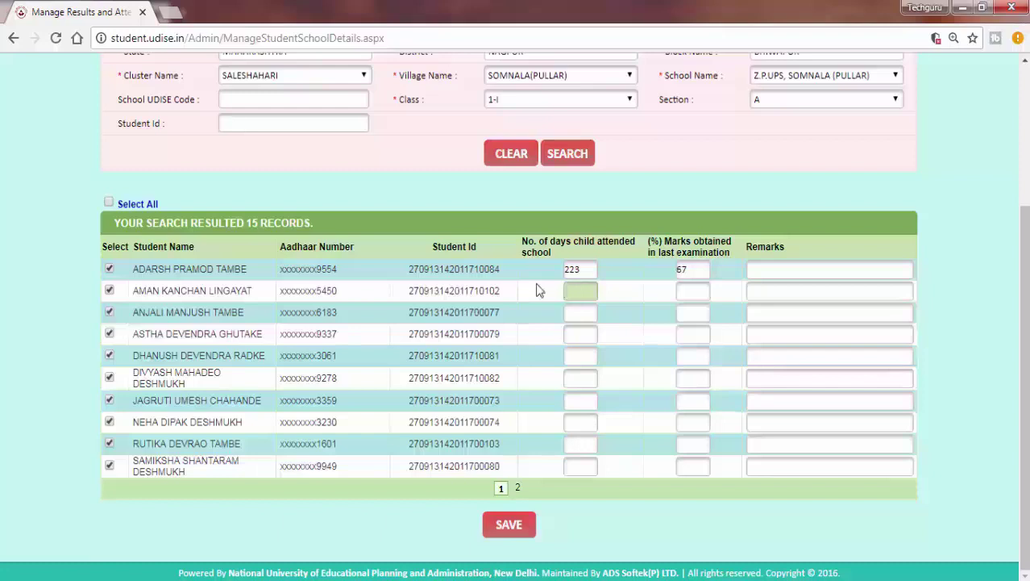
{"action": "type", "text": "223"}
{"action": "key", "text": "Tab"}
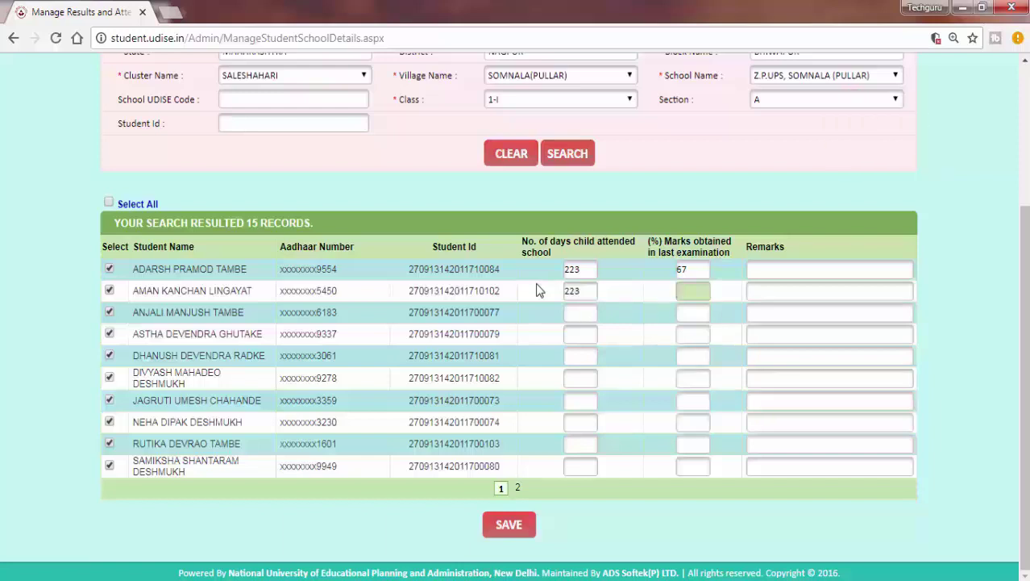
{"action": "type", "text": "68"}
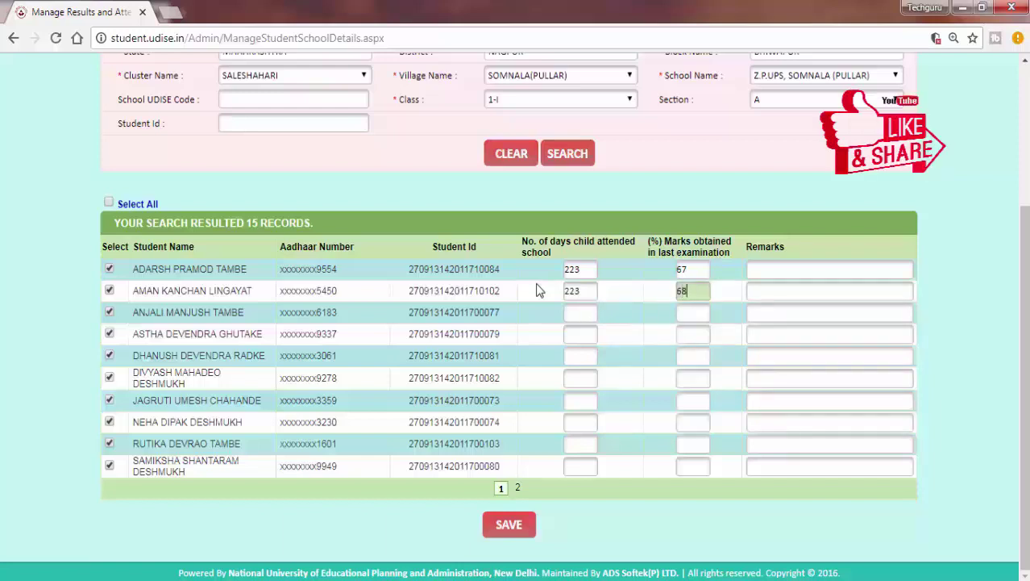
{"action": "key", "text": "Tab"}
{"action": "key", "text": "Tab"}
{"action": "key", "text": "Tab"}
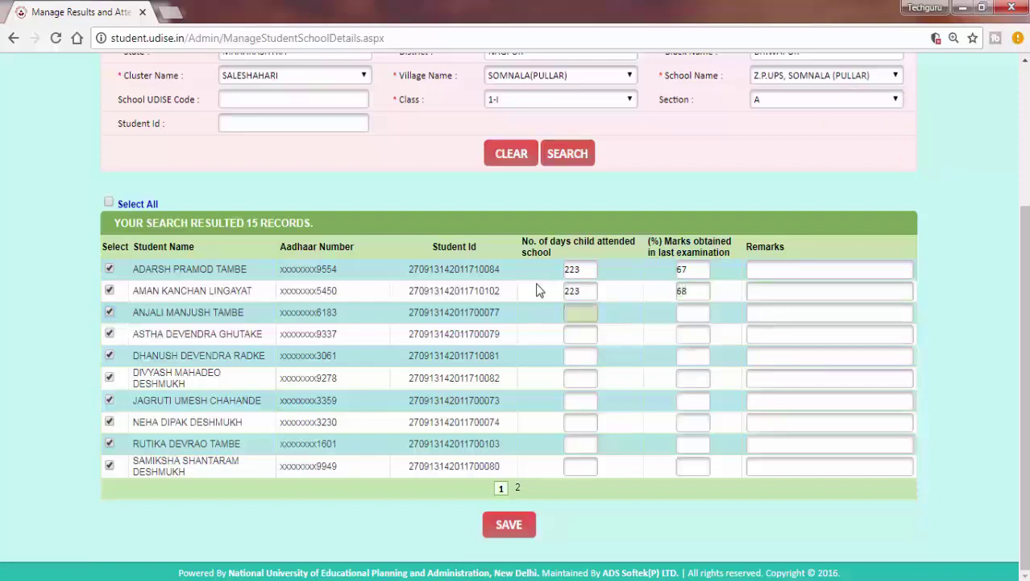
- Enter 223 days attended and 79 percent marks for the third student
{"action": "type", "text": "223"}
{"action": "key", "text": "Tab"}
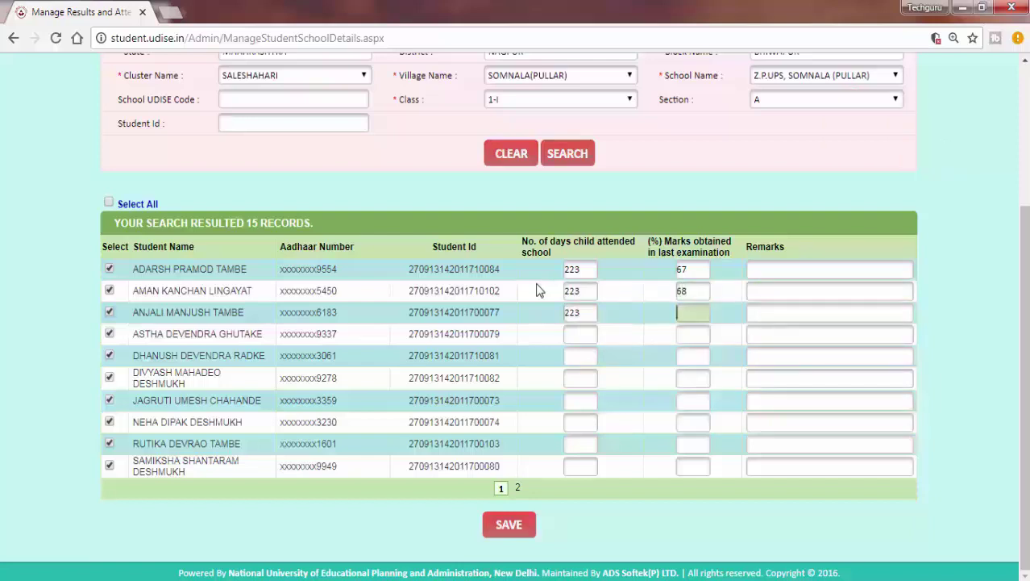
{"action": "type", "text": "79"}
{"action": "key", "text": "Tab"}
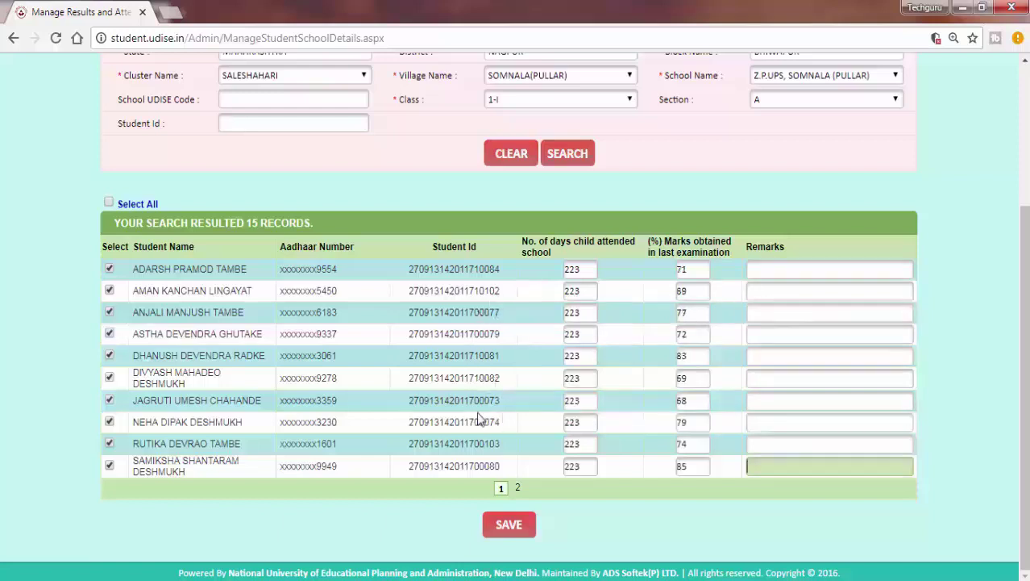
- Go to page 2 of the student records and select all five students listed there
{"action": "left_click", "coordinate": [520, 490]}
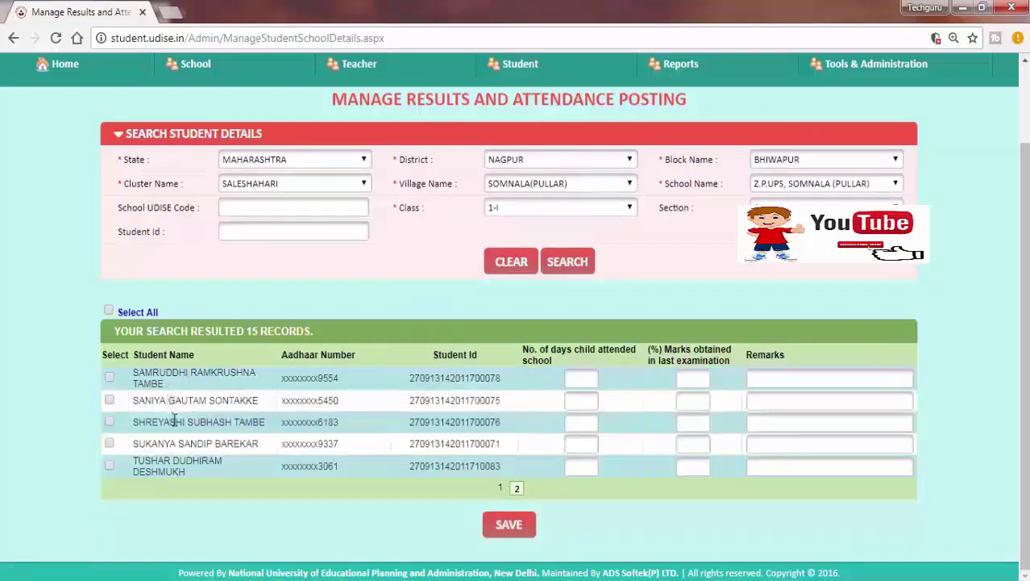
{"action": "left_click", "coordinate": [108, 377]}
{"action": "left_click", "coordinate": [110, 400]}
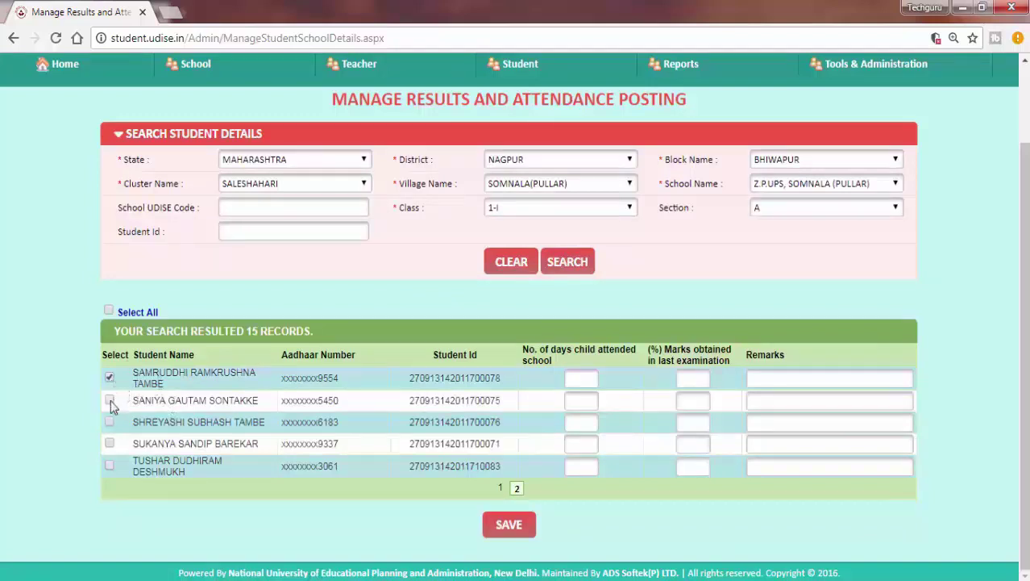
{"action": "left_click", "coordinate": [109, 442]}
{"action": "left_click", "coordinate": [108, 465]}
- Enter 223 days attended and 87 percent marks for the first student on page 2
{"action": "left_click", "coordinate": [575, 382]}
{"action": "type", "text": "228"}
{"action": "key", "text": "Tab"}
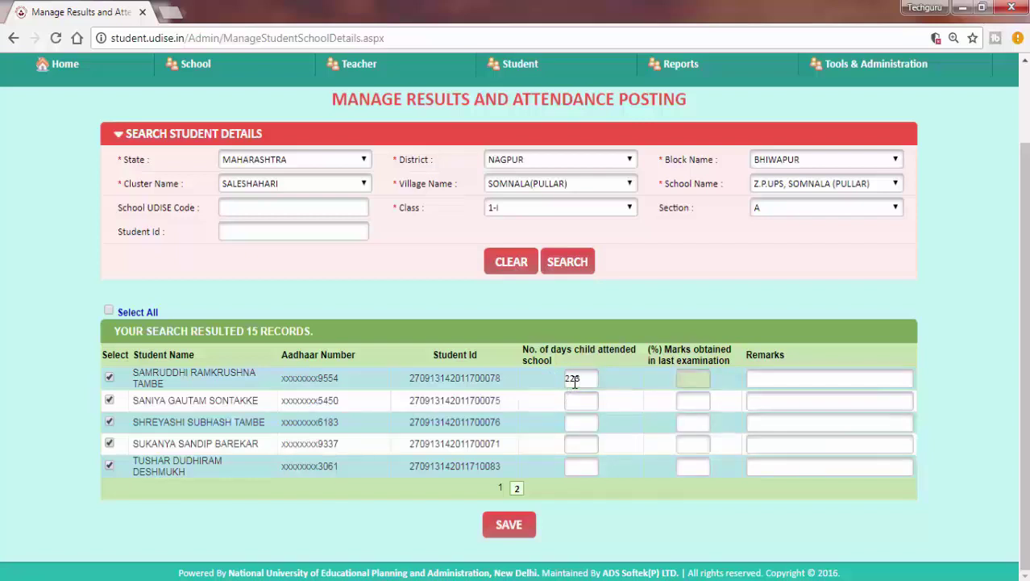
{"action": "type", "text": "87"}
{"action": "key", "text": "Tab"}
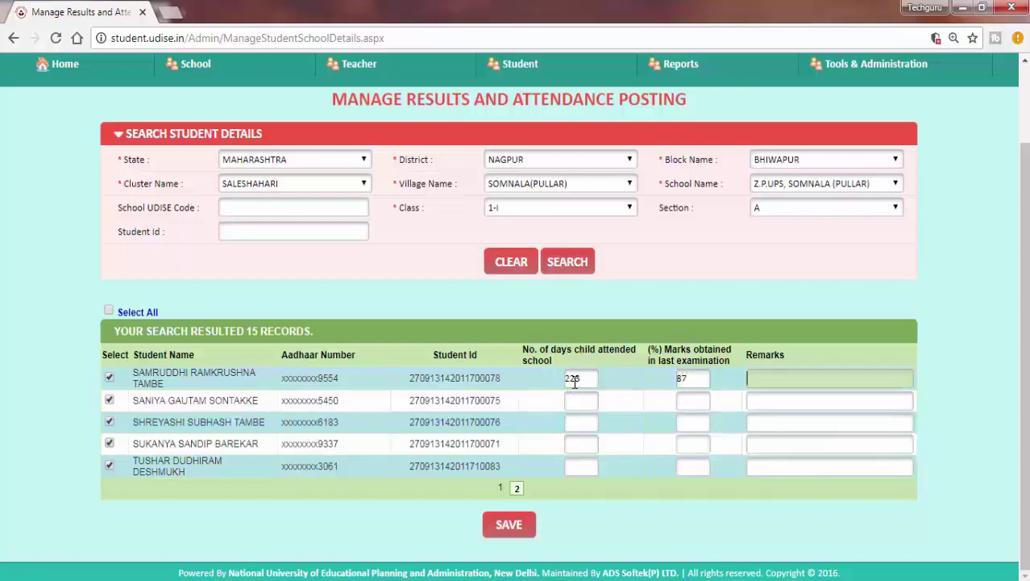
{"action": "key", "text": "Tab"}
{"action": "key", "text": "Tab"}
- On page 2, enter 223 days and 87 percent for the second student, and 223 days and 73 percent for the third
{"action": "type", "text": "223"}
{"action": "key", "text": "Tab"}
{"action": "type", "text": "87"}
{"action": "key", "text": "Tab"}
{"action": "key", "text": "Tab"}
{"action": "key", "text": "Tab"}
{"action": "type", "text": "22373"}
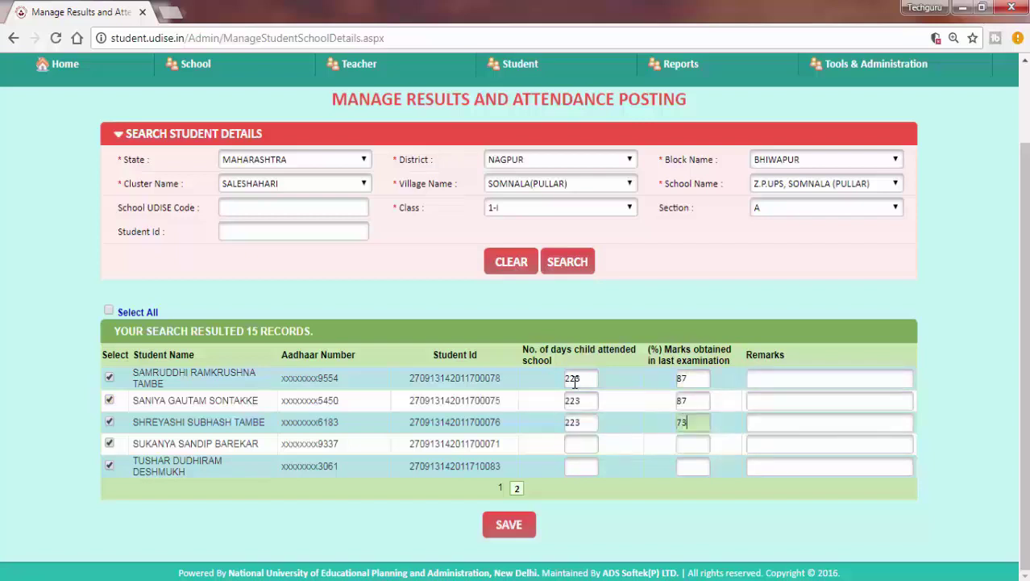
{"action": "key", "text": "Tab"}
{"action": "key", "text": "Tab"}
{"action": "key", "text": "Tab"}
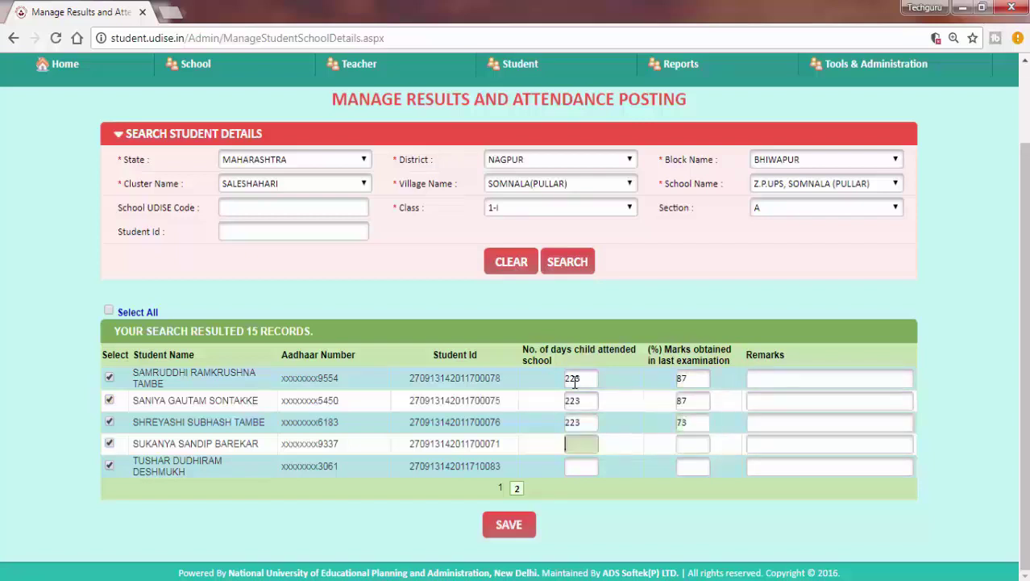
- Enter 223 days attended and 67 percent marks for the fourth student on page 2
{"action": "type", "text": "223"}
{"action": "key", "text": "Tab"}
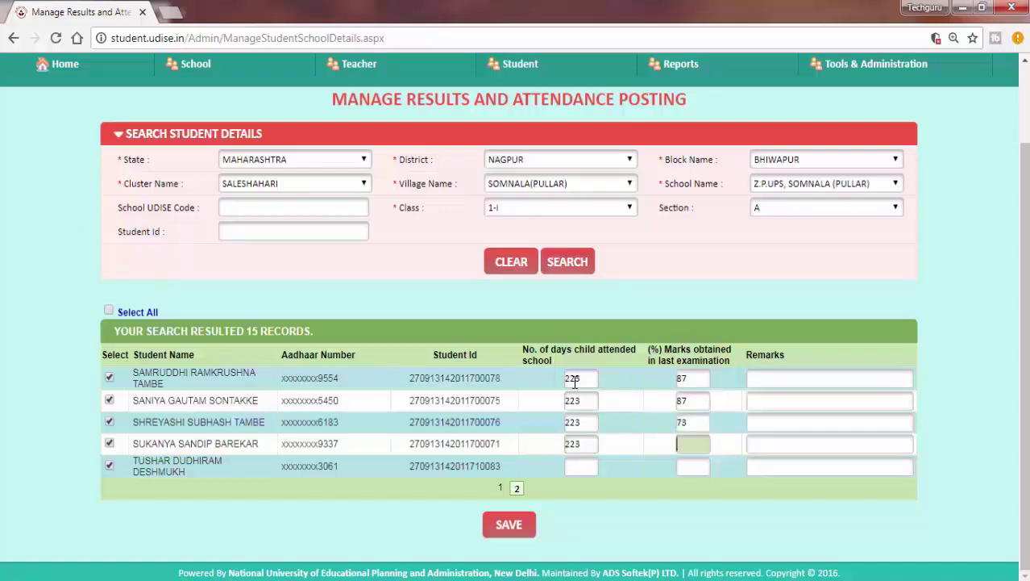
{"action": "type", "text": "67"}
{"action": "key", "text": "Tab"}
{"action": "key", "text": "Tab"}
{"action": "key", "text": "Tab"}
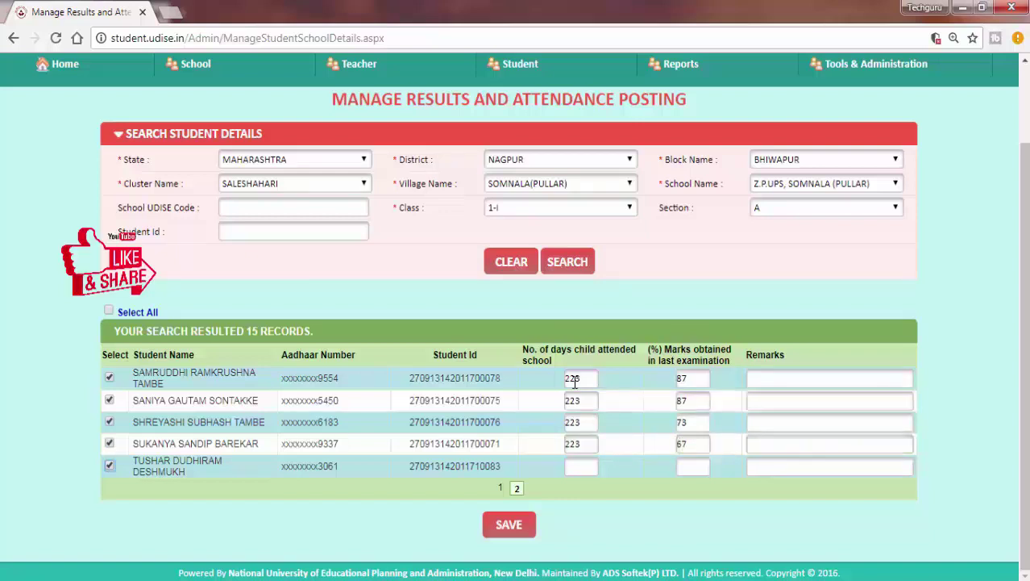
- Enter 223 days attended and 84 percent marks for the fifth student on page 2 and save the records
{"action": "type", "text": "223"}
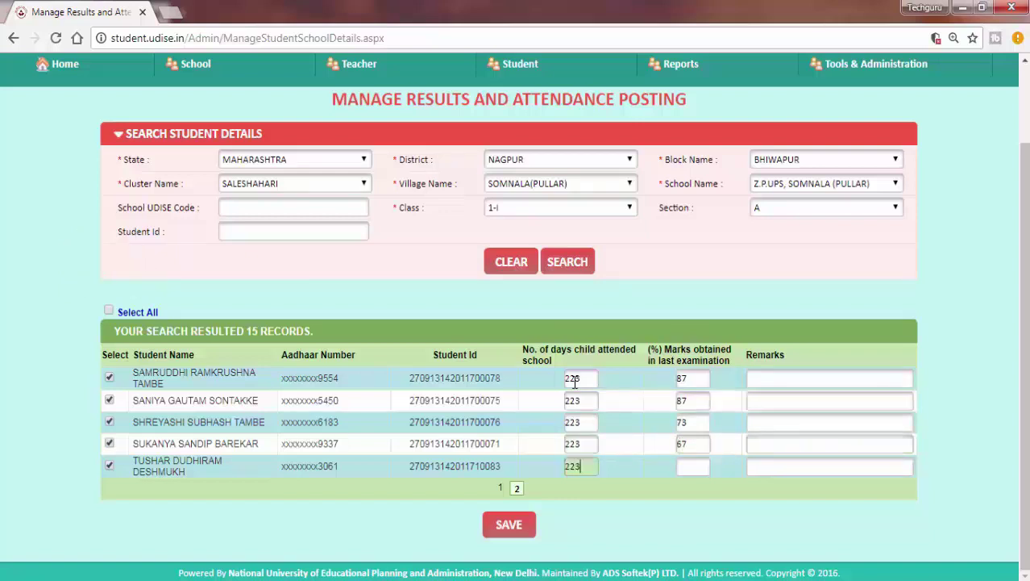
{"action": "key", "text": "Tab"}
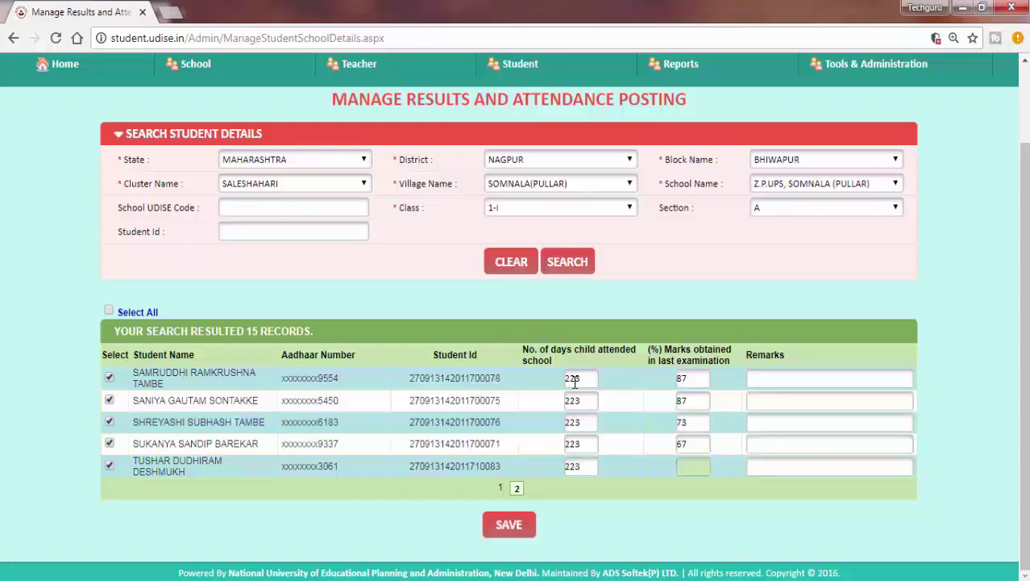
{"action": "type", "text": "84"}
{"action": "left_click", "coordinate": [509, 532]}
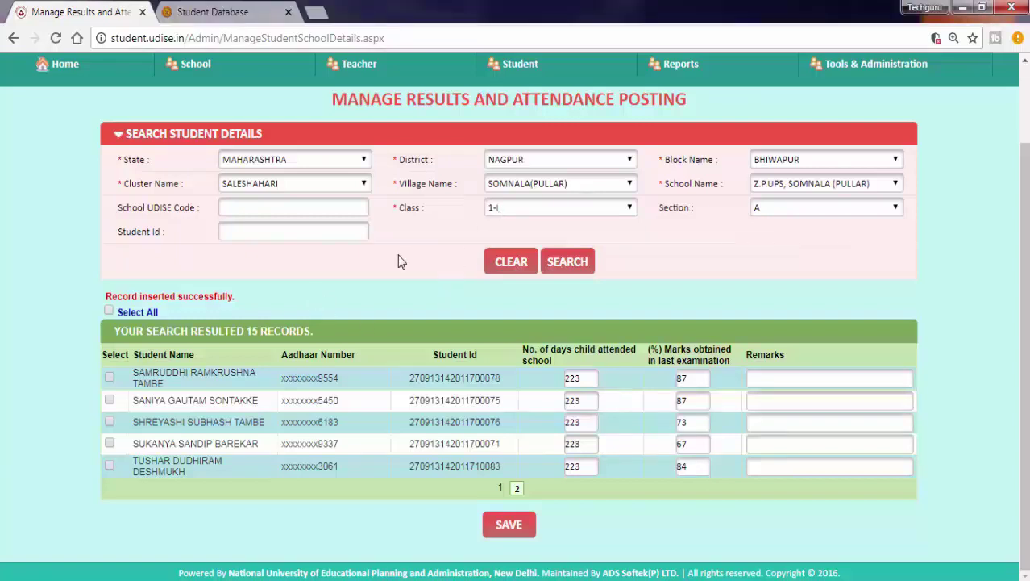
- Search for the student records of class 2-II, section A, and review their attendance days and examination marks
{"action": "left_click", "coordinate": [520, 214]}
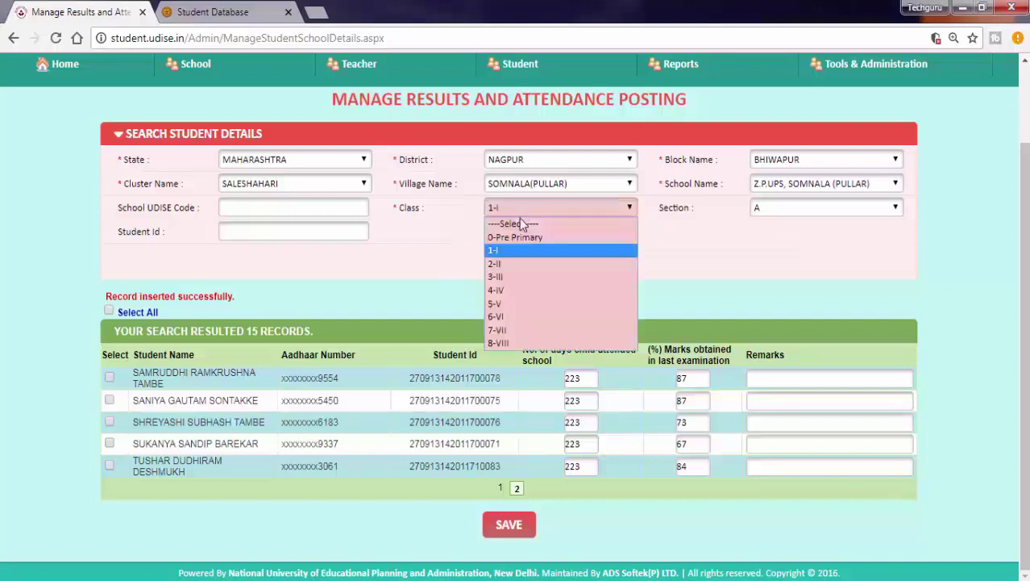
{"action": "left_click", "coordinate": [511, 263]}
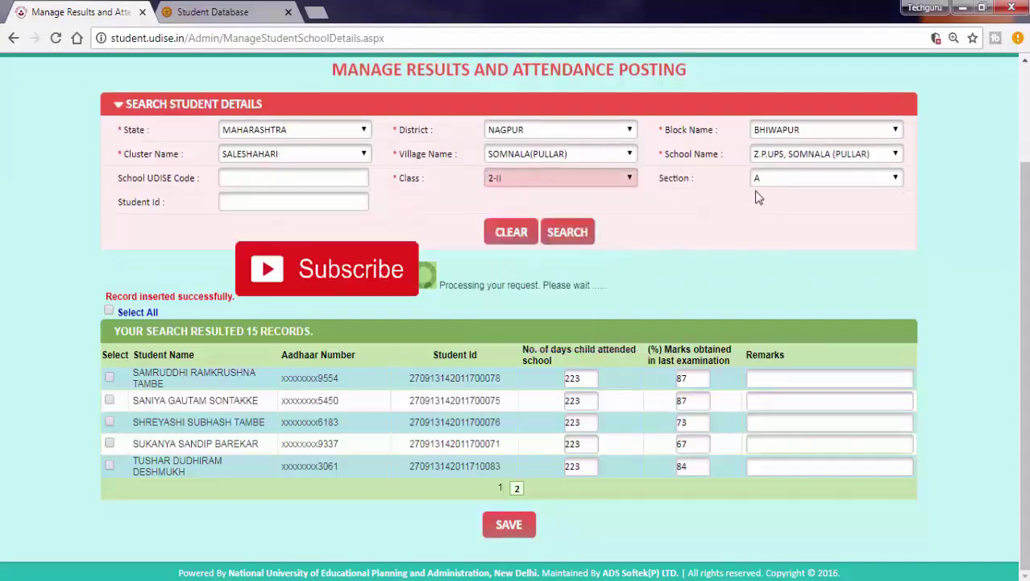
{"action": "left_click", "coordinate": [773, 209]}
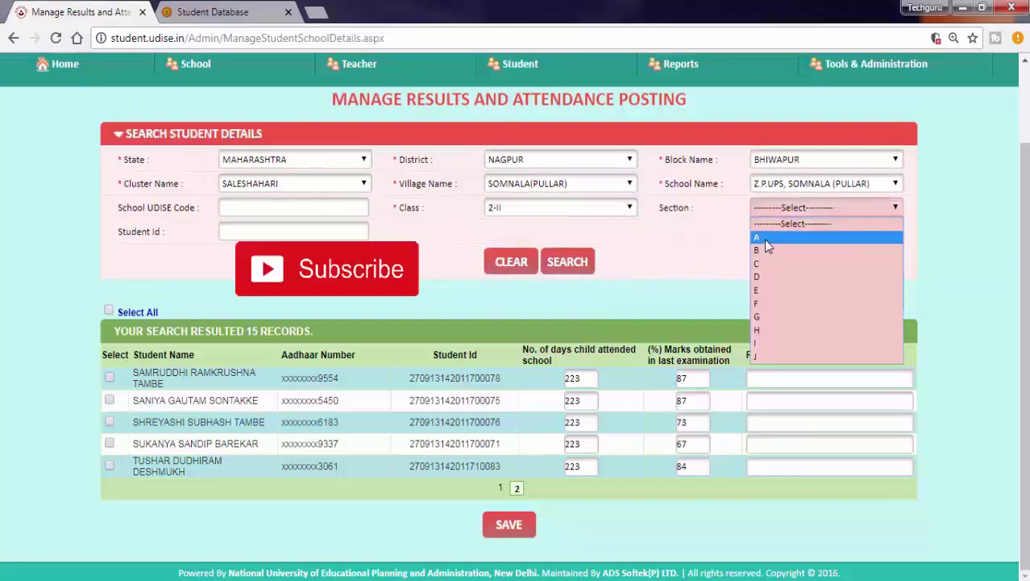
{"action": "left_click", "coordinate": [770, 241]}
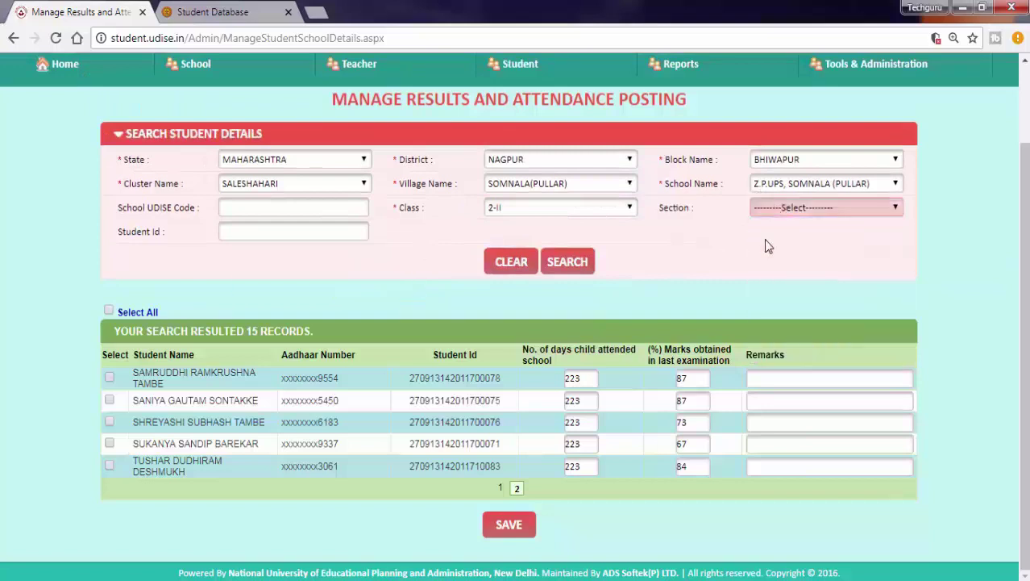
{"action": "left_click", "coordinate": [565, 269]}
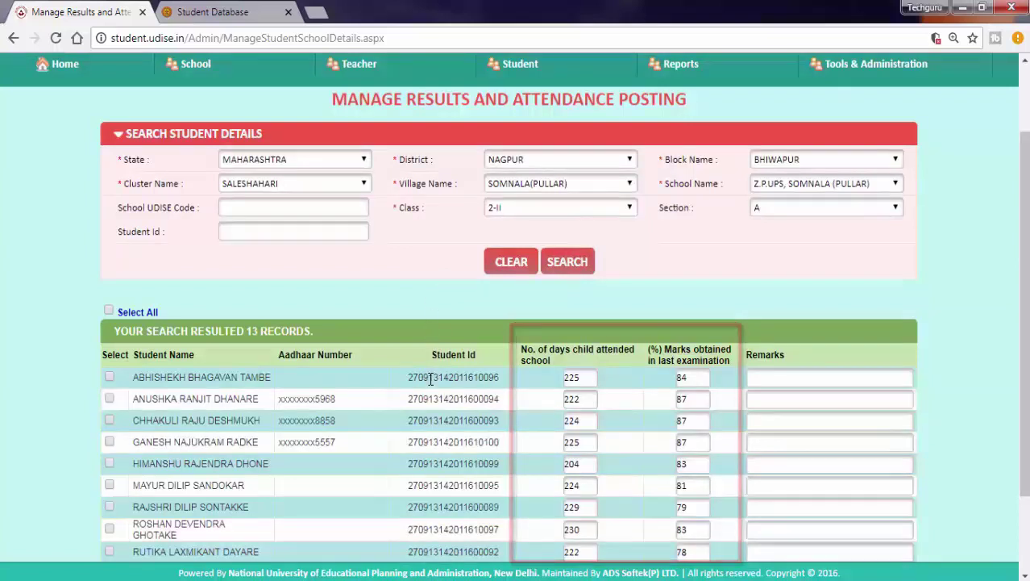
{"action": "scroll", "coordinate": [430, 379], "scroll_direction": "down", "scroll_amount": 1}
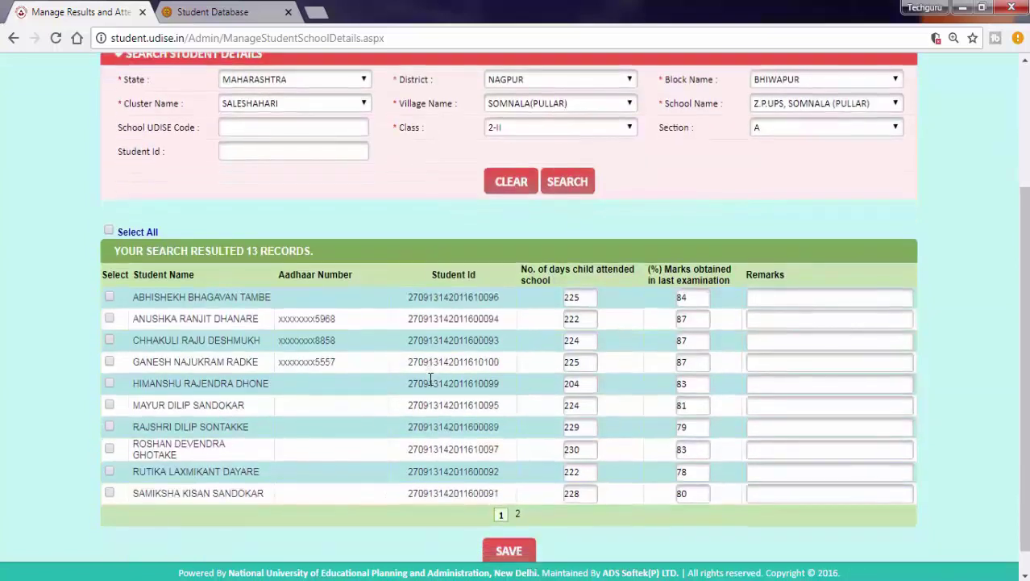